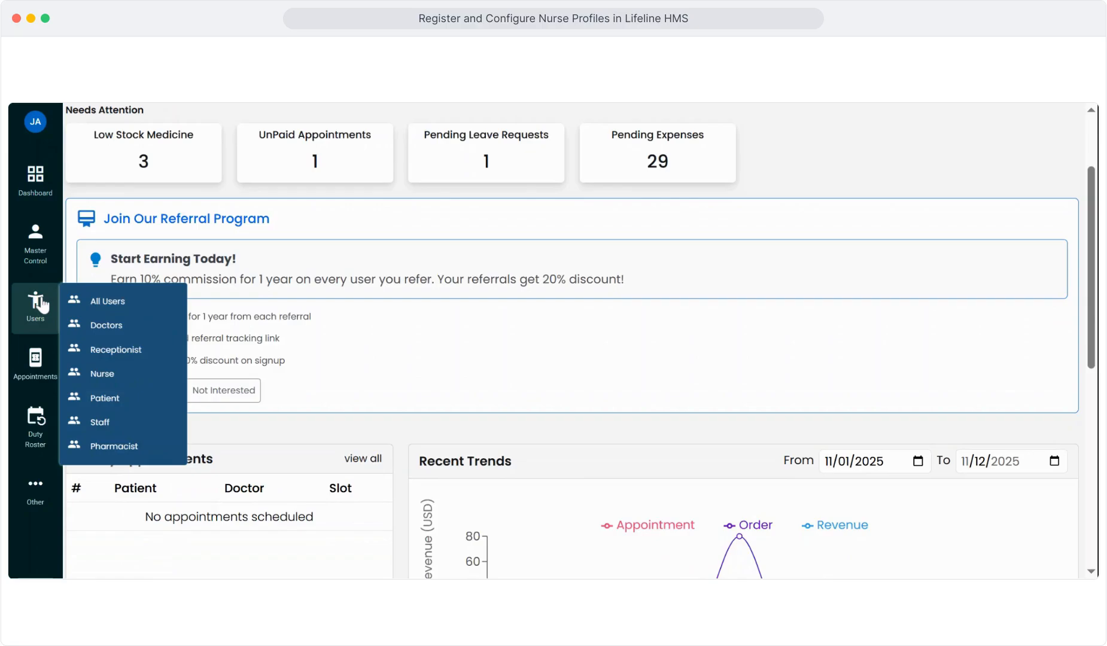
Open the Nurse list page from the Users menu
left_click(102, 373)
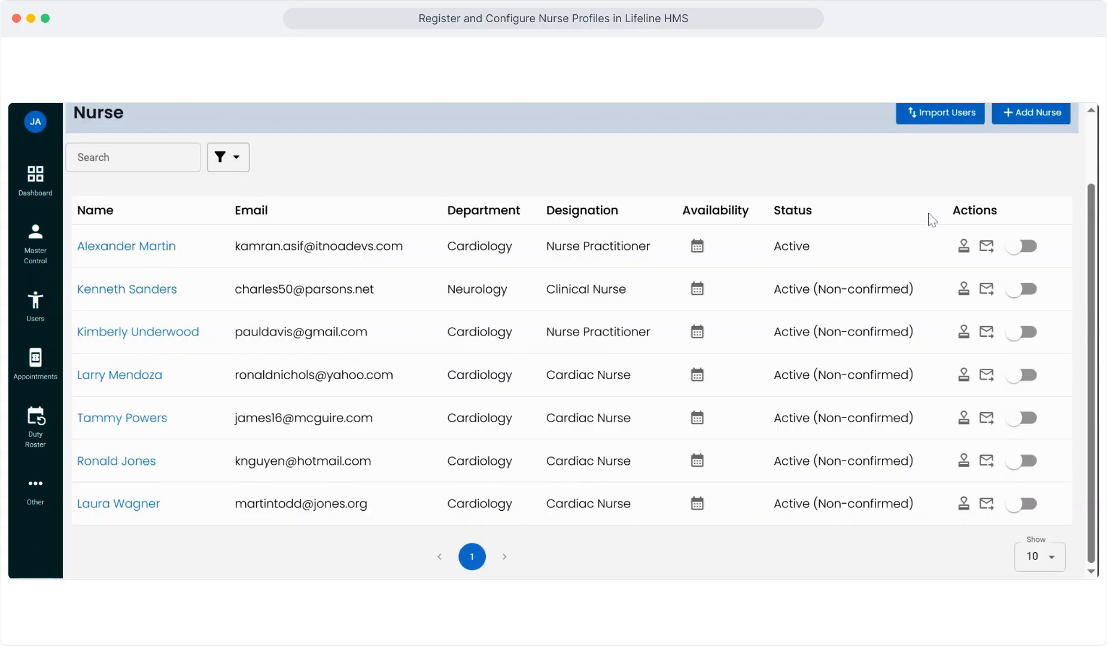
scroll(931, 217, "up", 3)
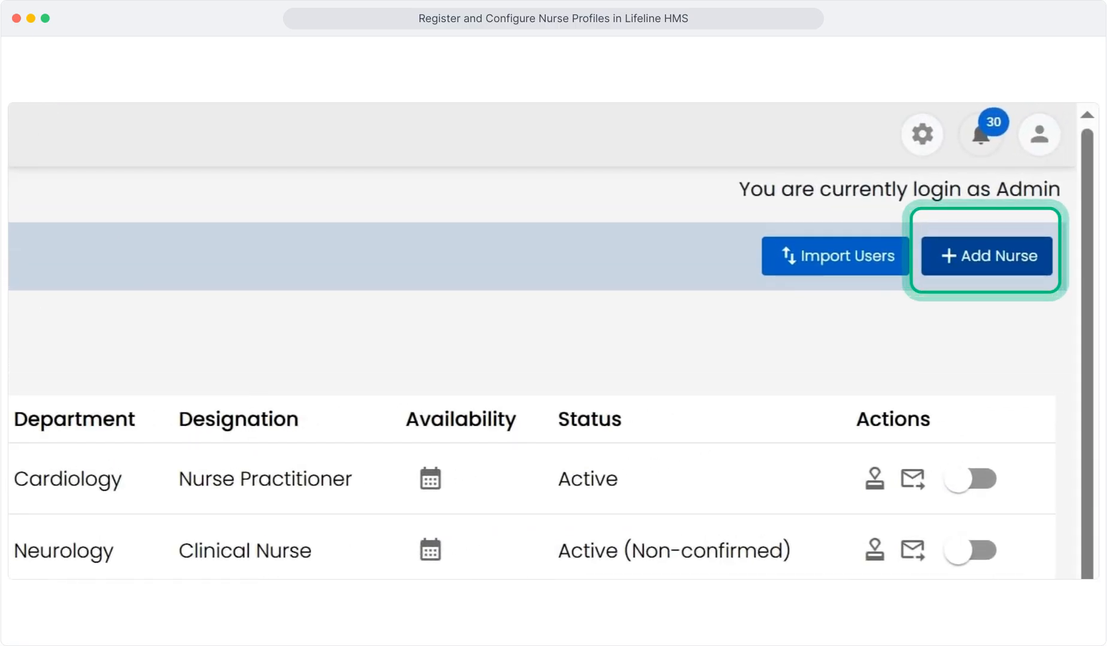
Start a new nurse record and fill in her first name, last name and e-mail
left_click(987, 255)
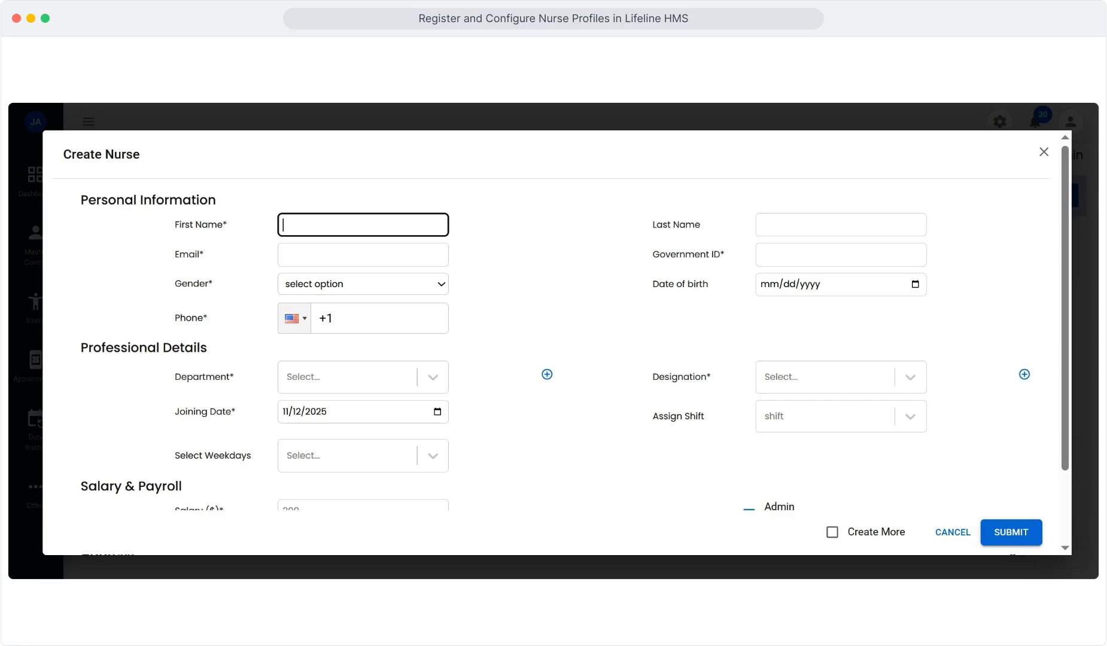
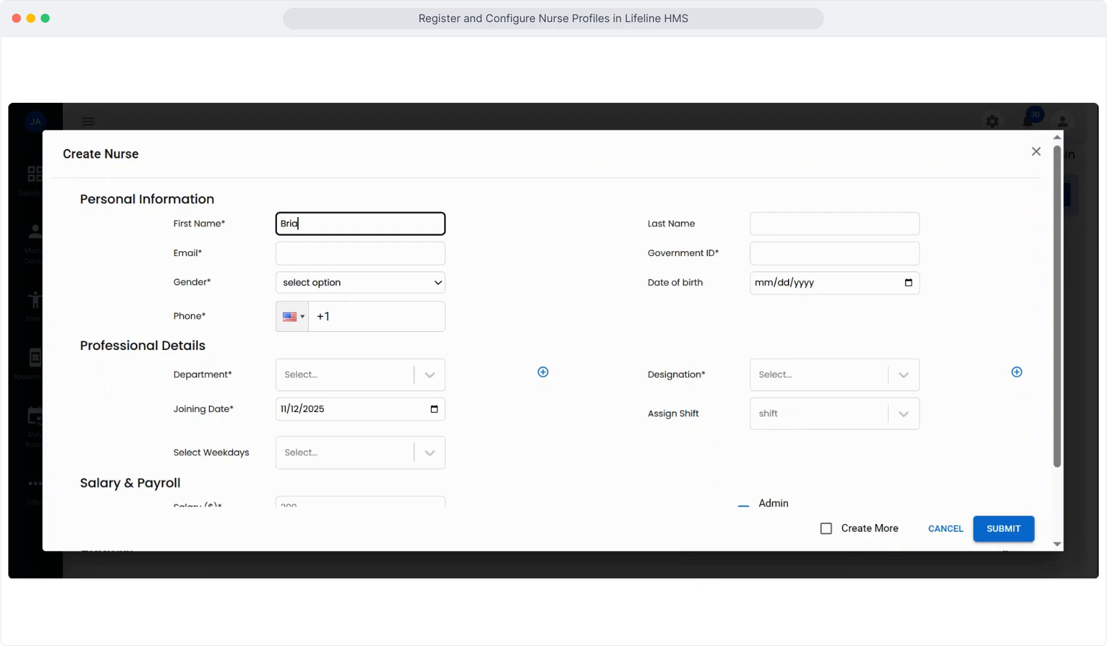
key("Tab")
key("Tab")
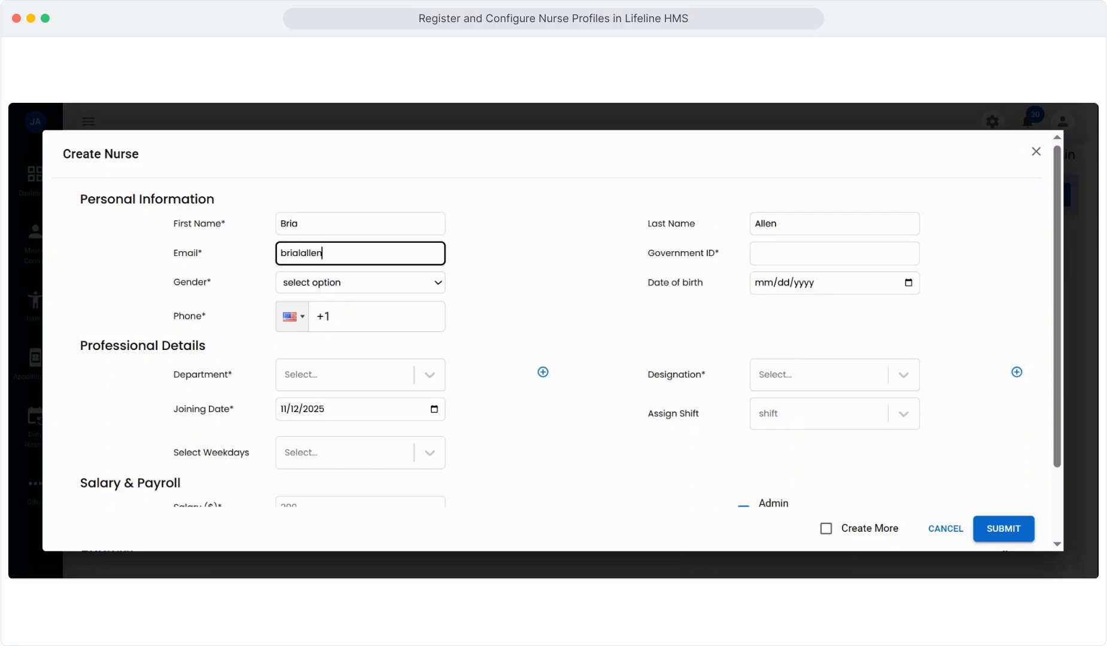
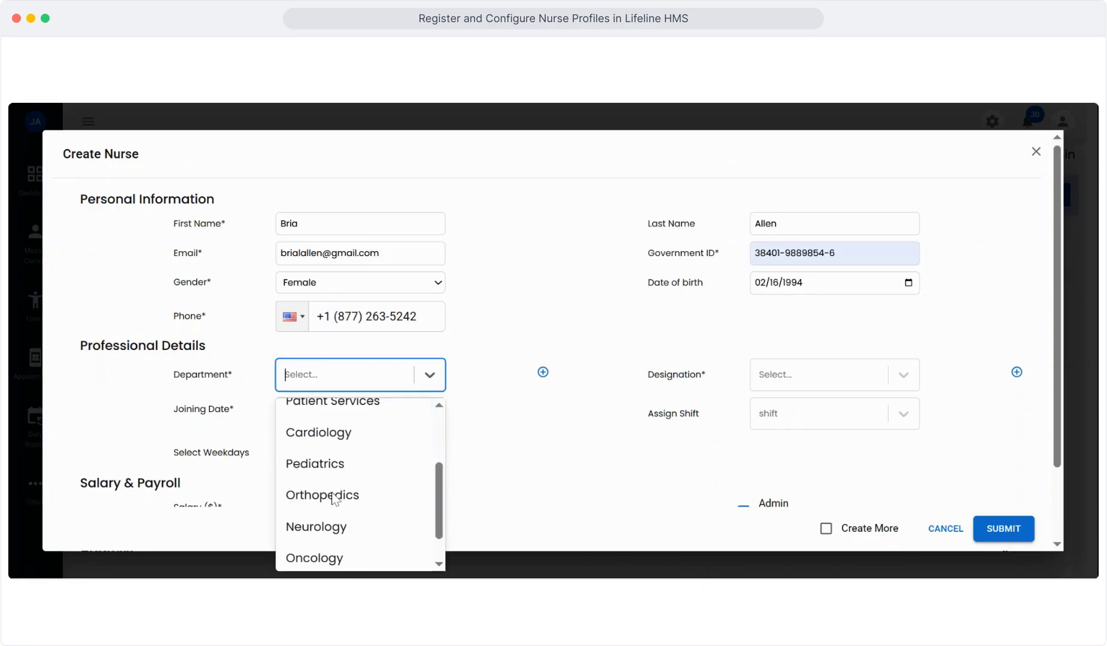
scroll(333, 500, "down", 2)
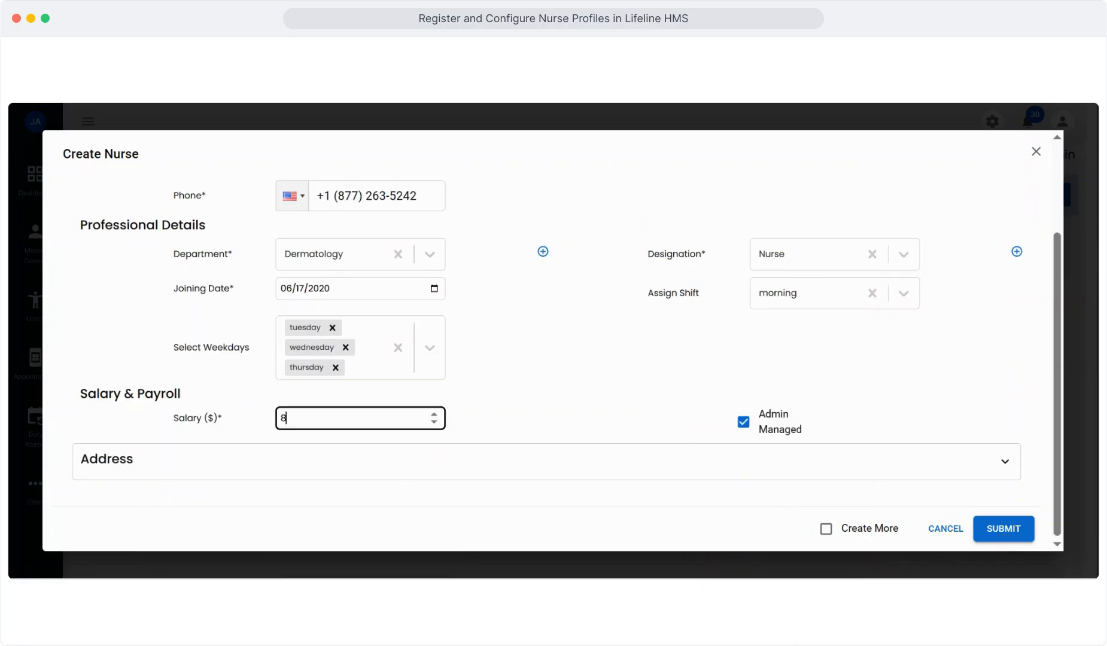
Enter 80000 as the new nurse's salary
type("0000")
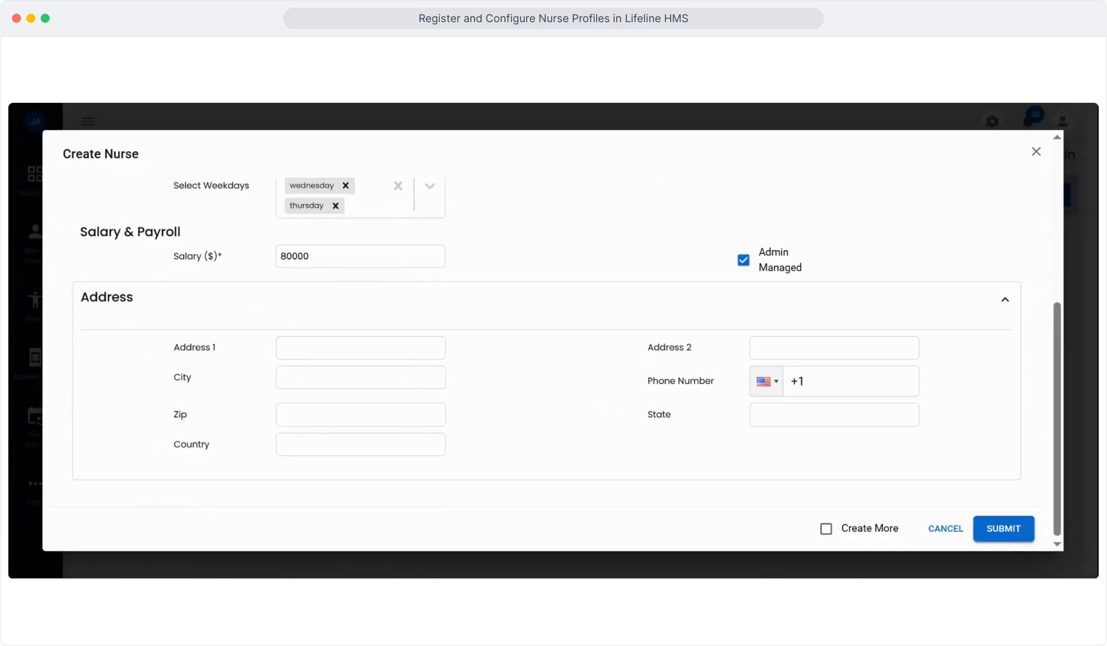
Fill in the nurse's street address and submit the new nurse record
left_click(360, 347)
type("Que stree")
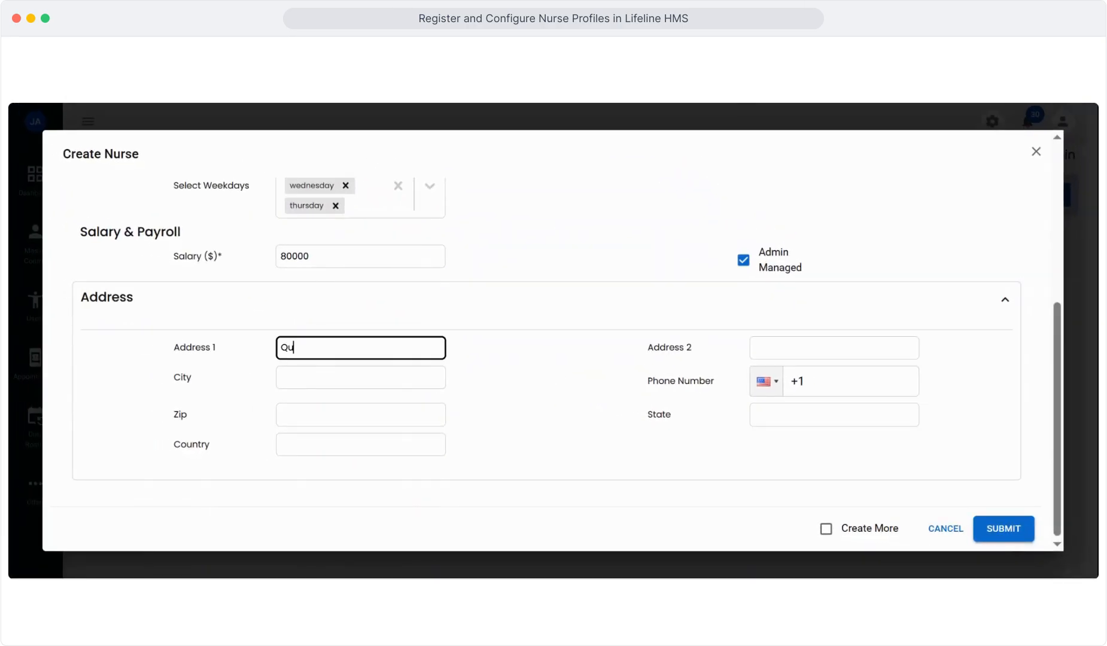
type("t")
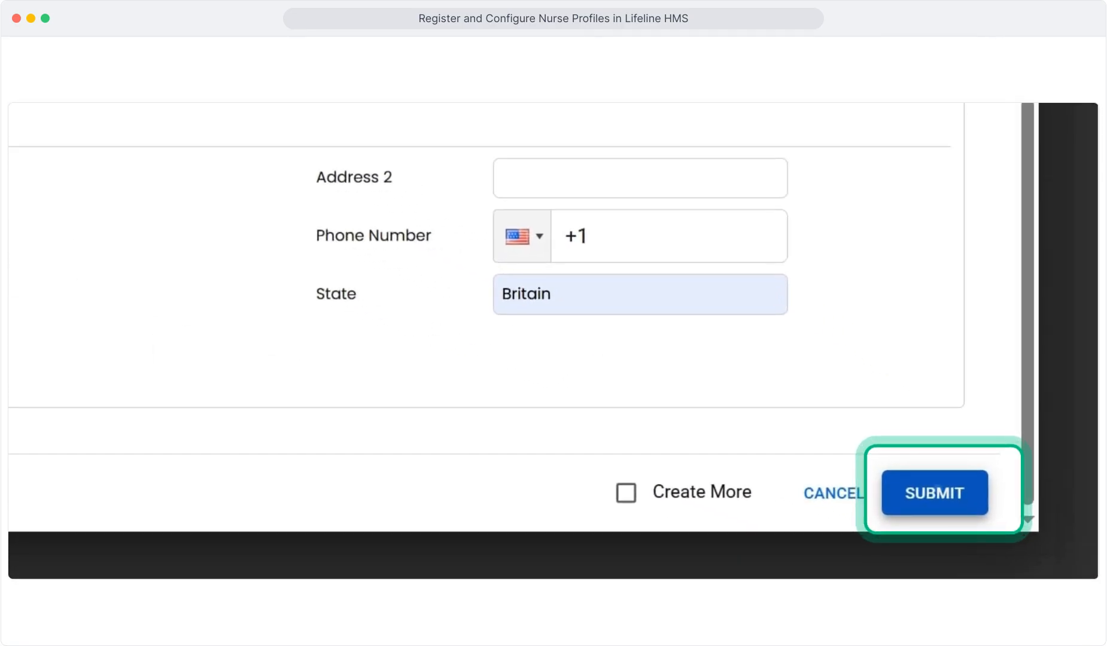
left_click(934, 493)
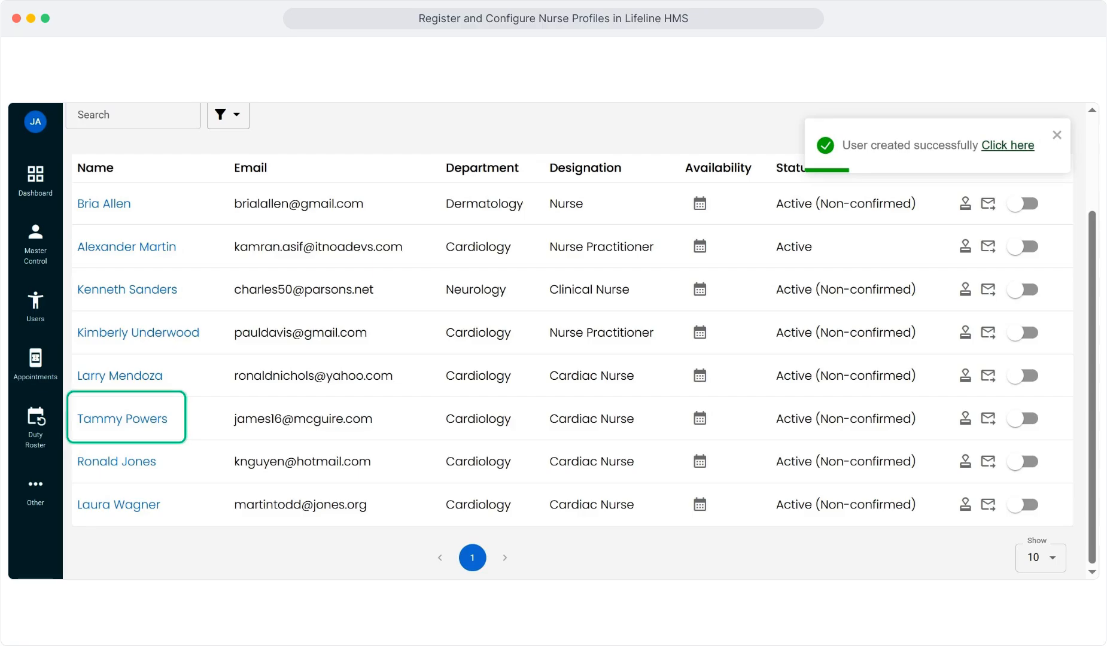
Open the cardiac nurse's profile and add a certification named 'Registered Nurse License'
left_click(122, 419)
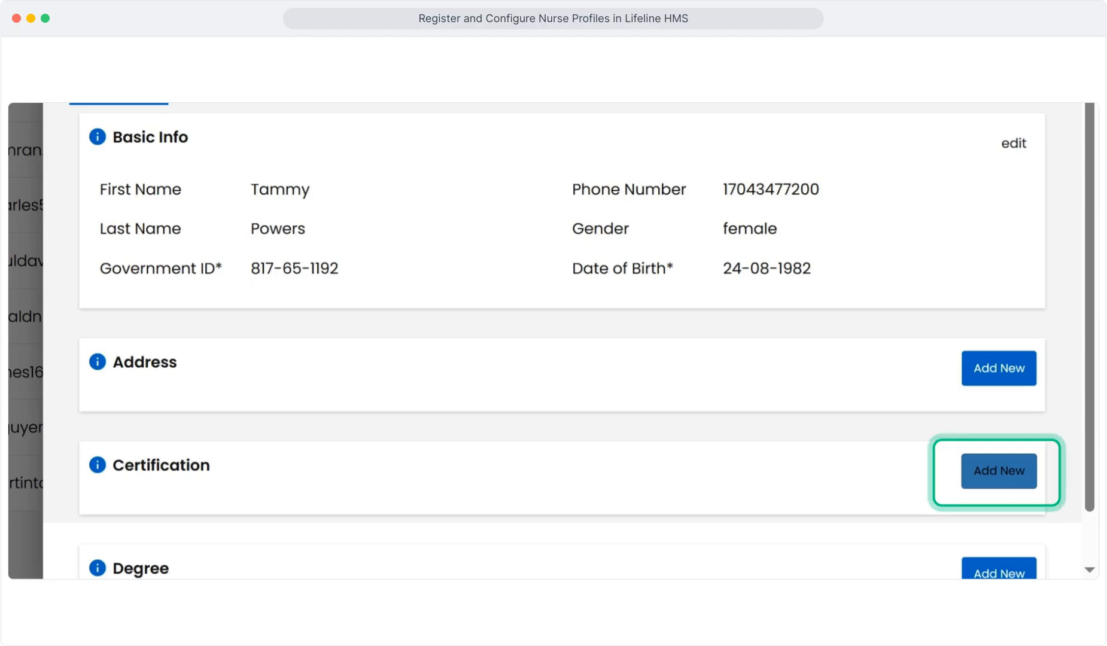
left_click(999, 470)
type("Registered Nurse Liscence")
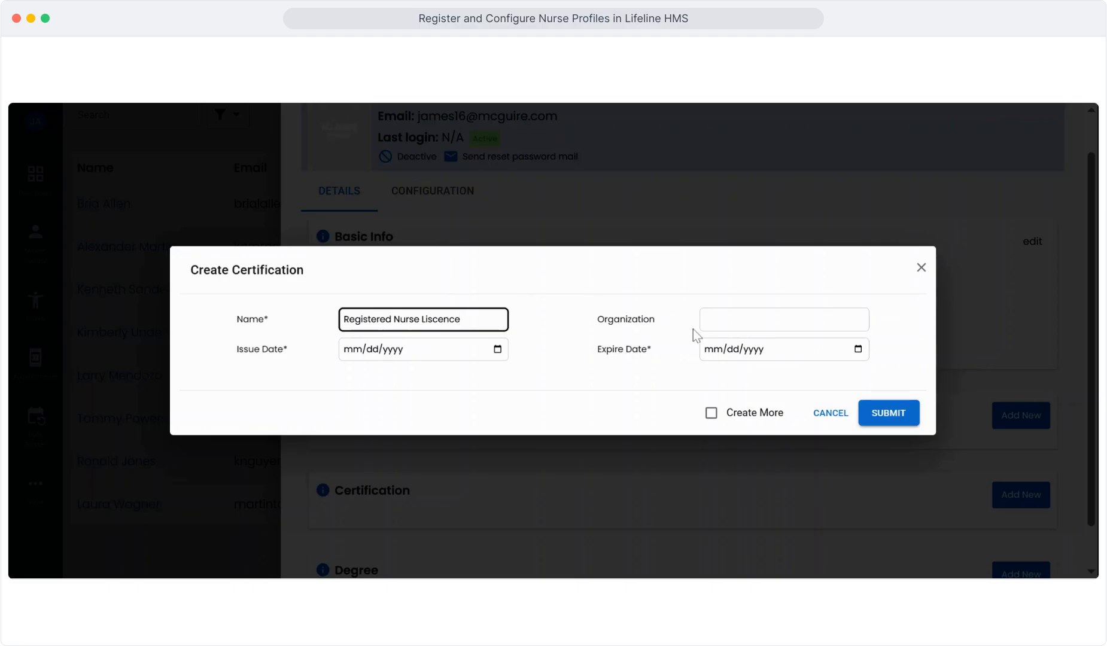
key("BackSpace")
key("BackSpace")
type("se")
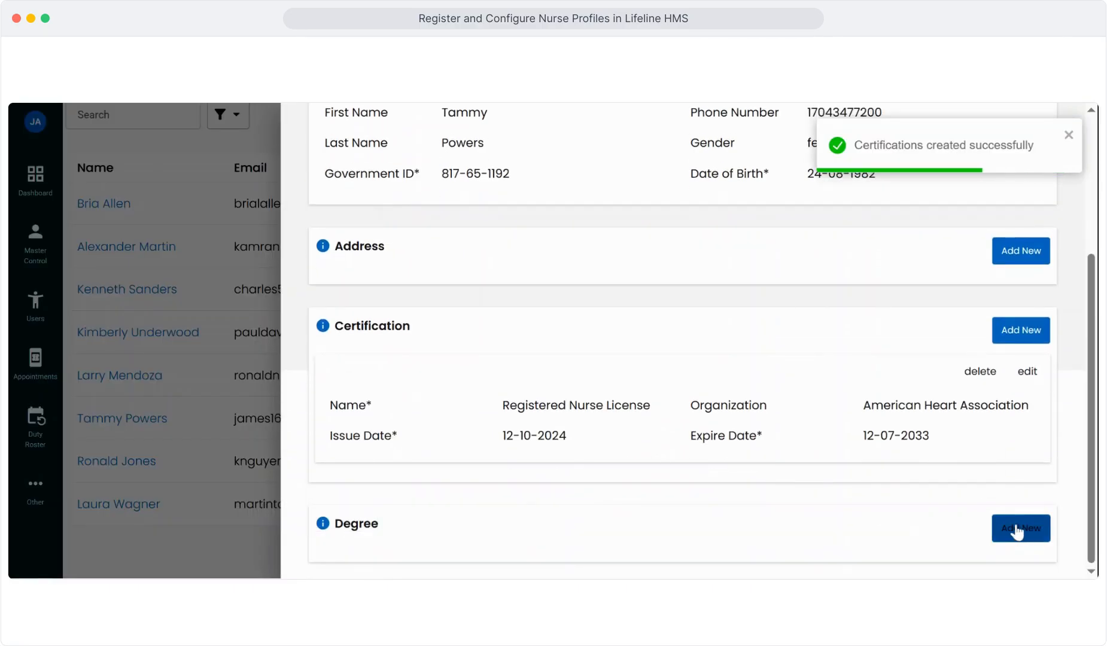
Add a new degree to the profile with level 'Bachelors'
left_click(1017, 529)
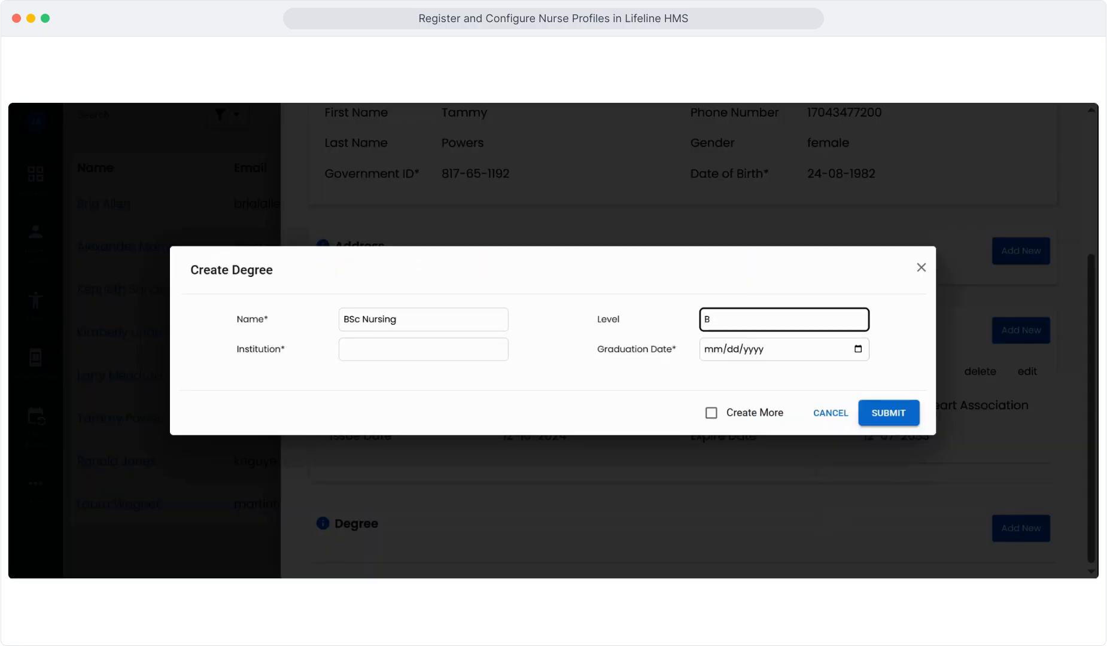
type("achelors")
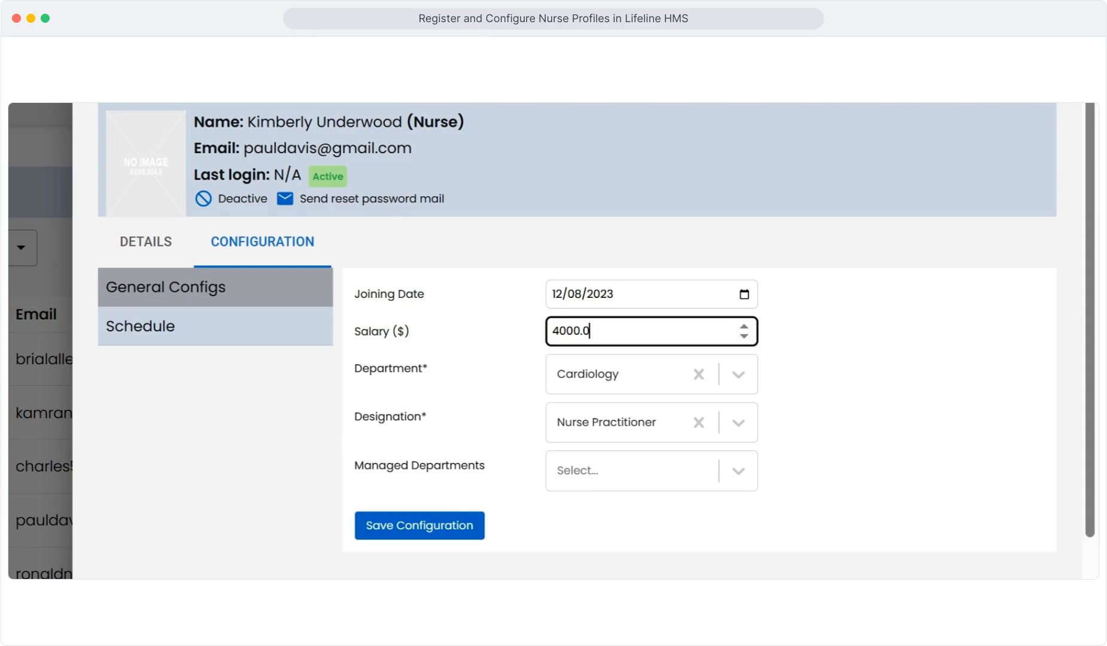
Change the salary to 3964 and search 'card' in Managed Departments
key("Down")
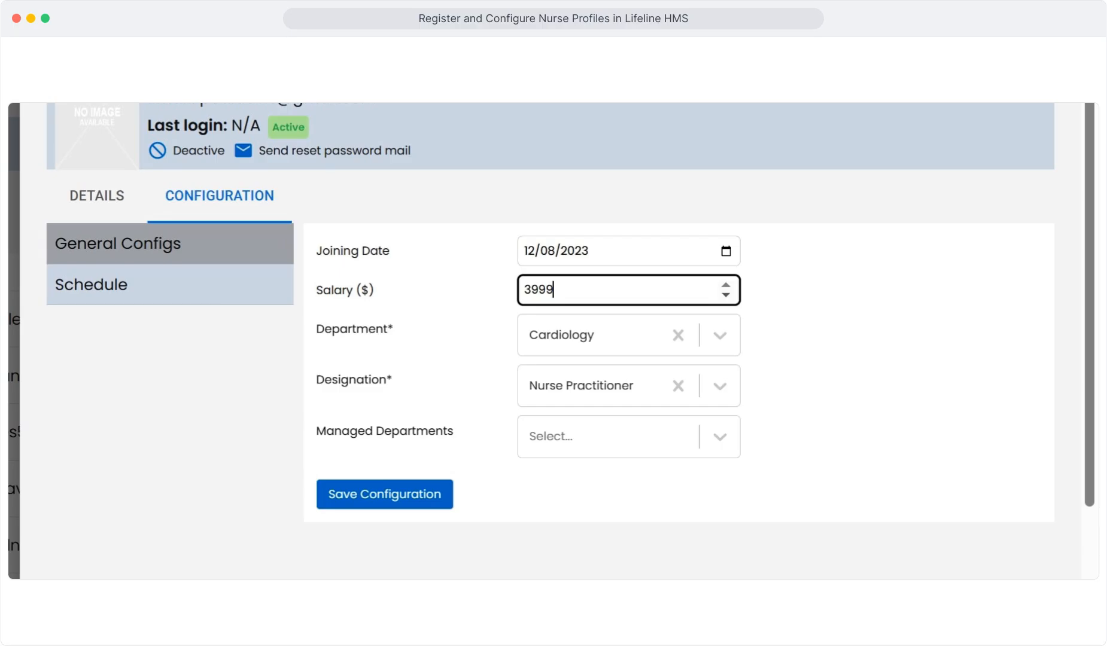
key("BackSpace")
key("BackSpace")
type("64")
left_click(598, 436)
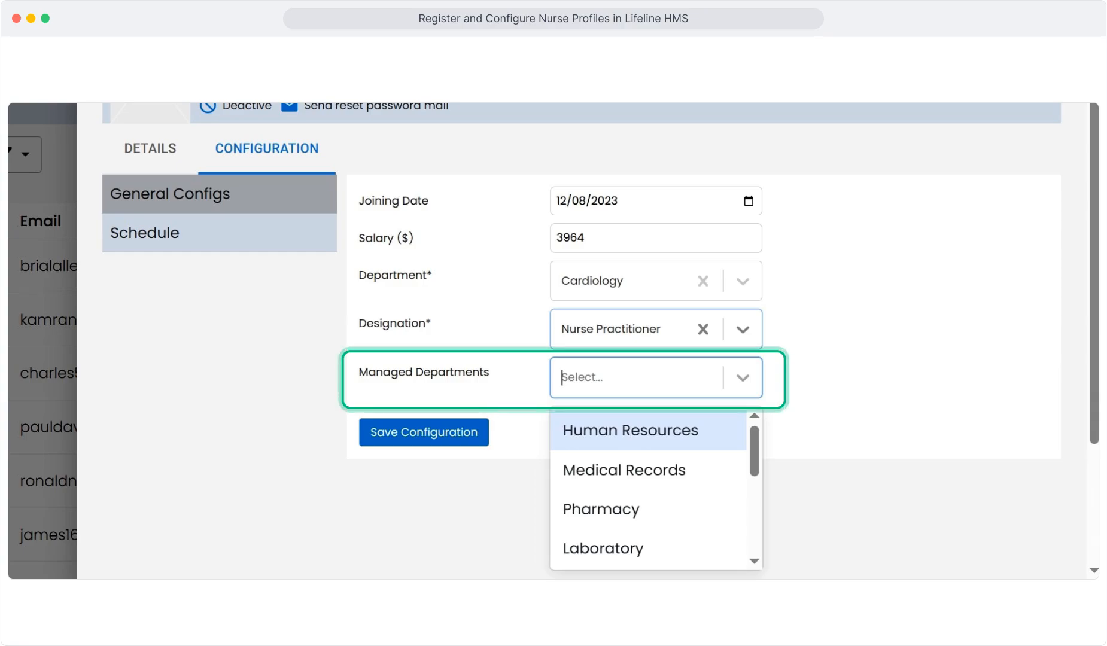
type("card")
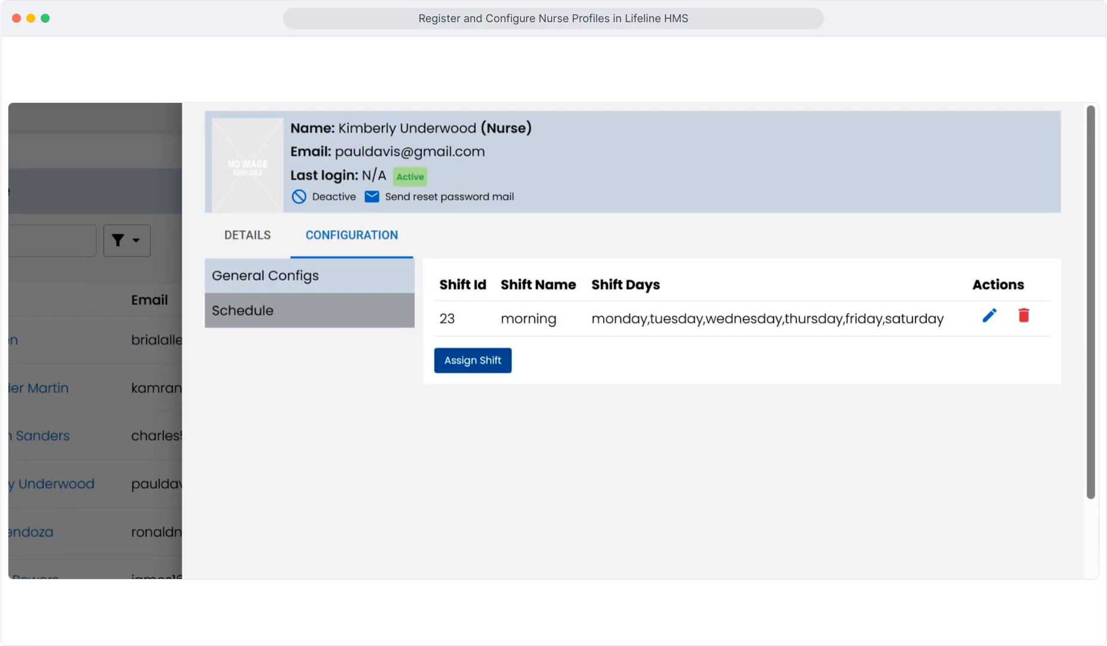
Begin assigning a new shift and bring up the Select Shift choices
left_click(472, 360)
left_click(549, 323)
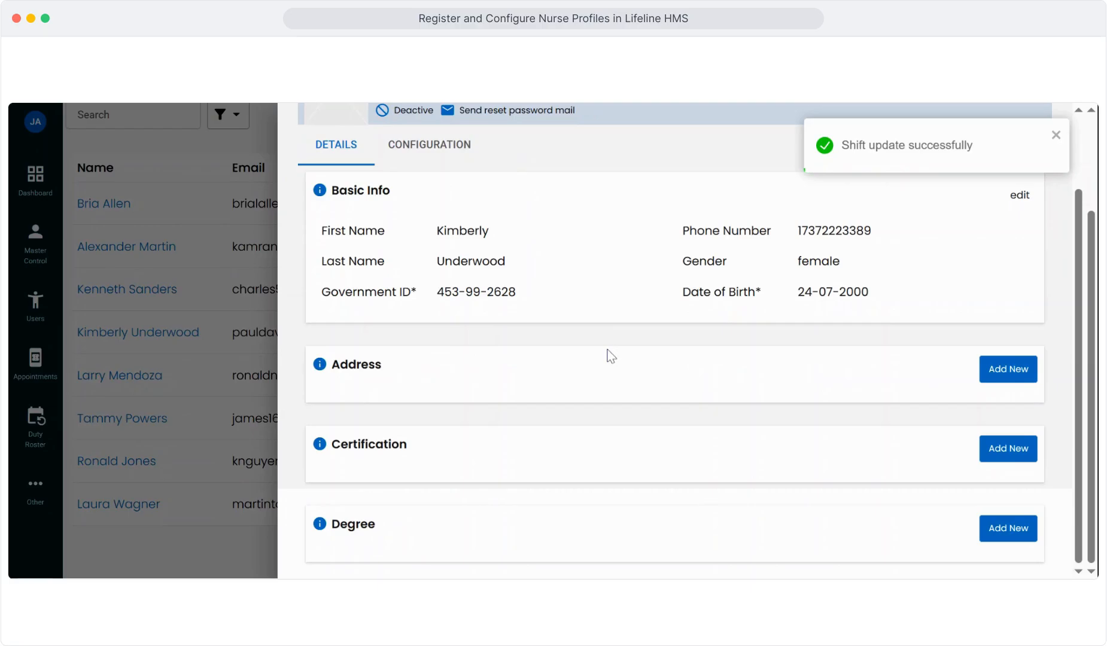
scroll(610, 356, "up", 2)
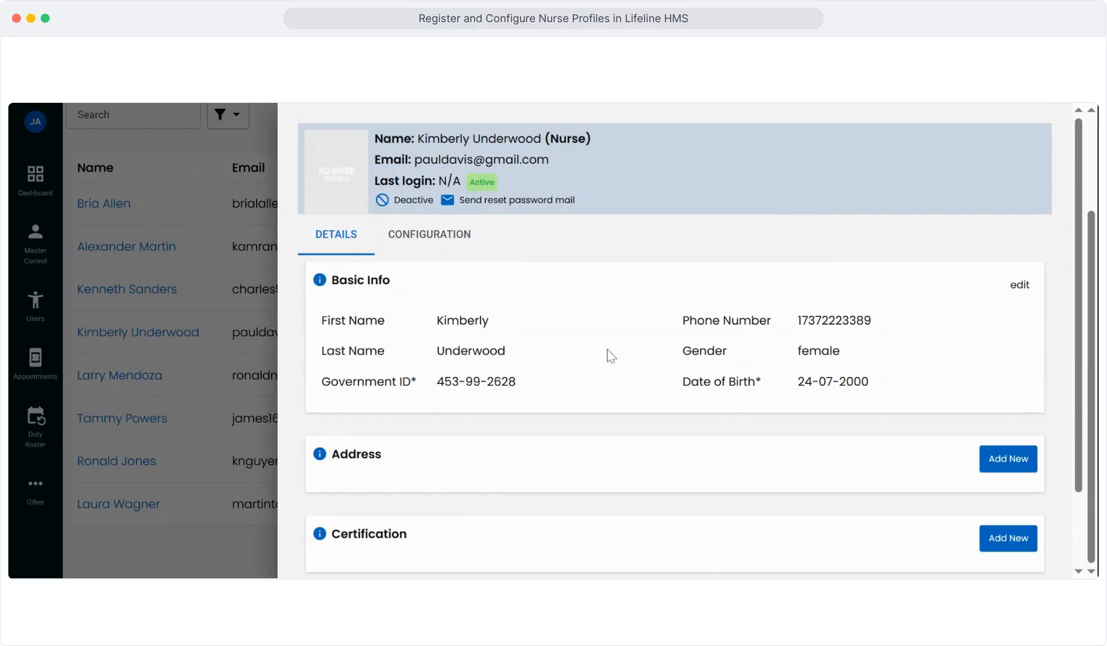
Close the profile panel and return the nurse table to the top
left_click(243, 341)
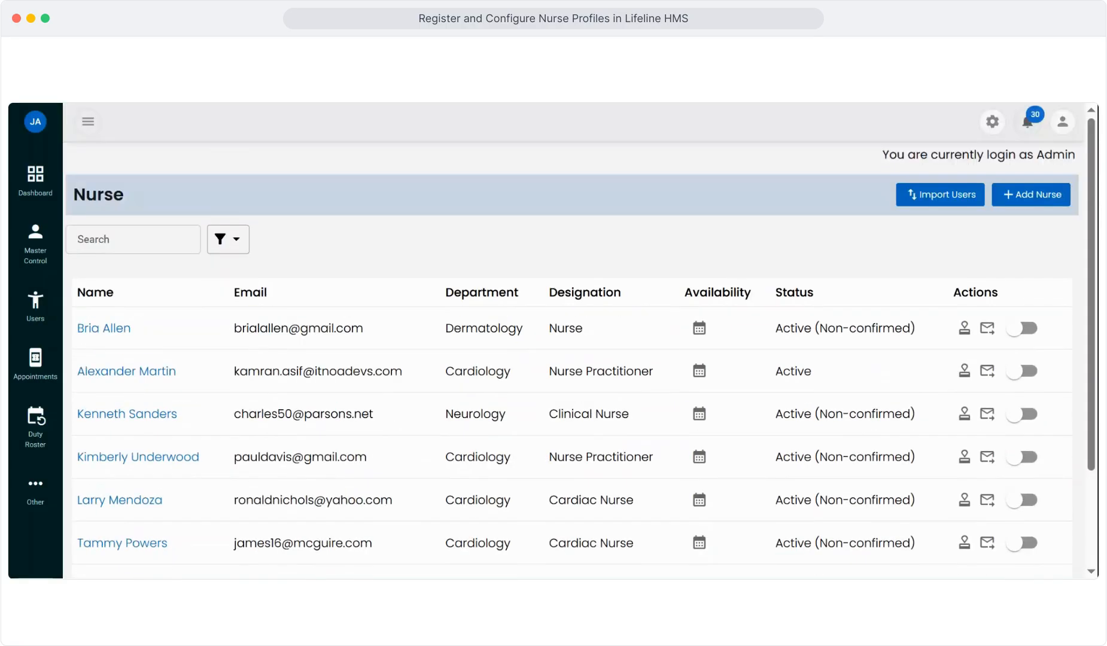
scroll(243, 341, "down", 1)
scroll(218, 333, "up", 2)
mouse_move(14, 296)
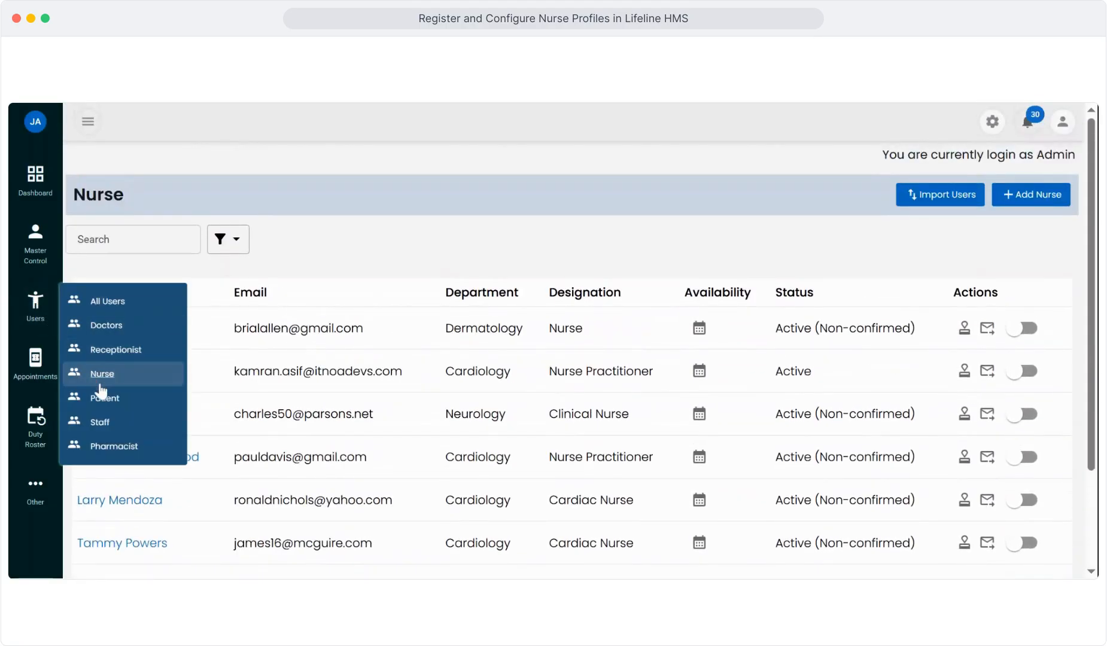